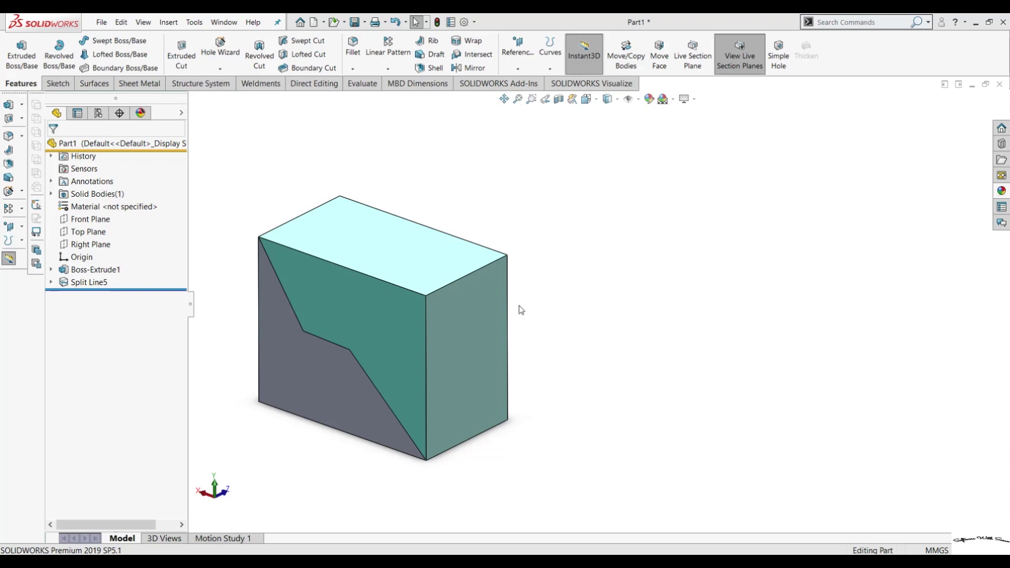
# Step: Launch the Draft command from the Features ribbon for the split-line block
pyautogui.click(169, 23)
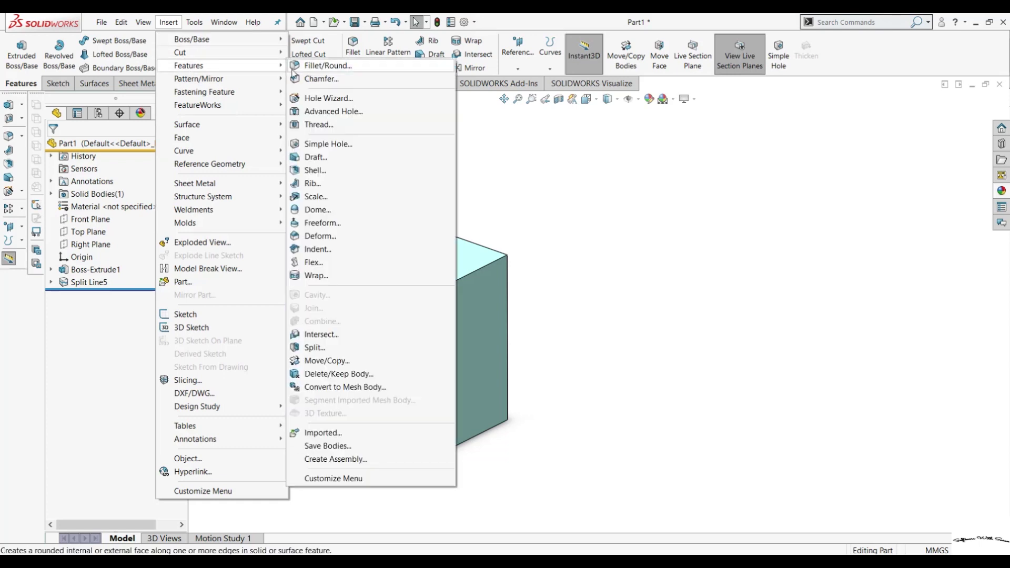
pyautogui.moveTo(188, 66)
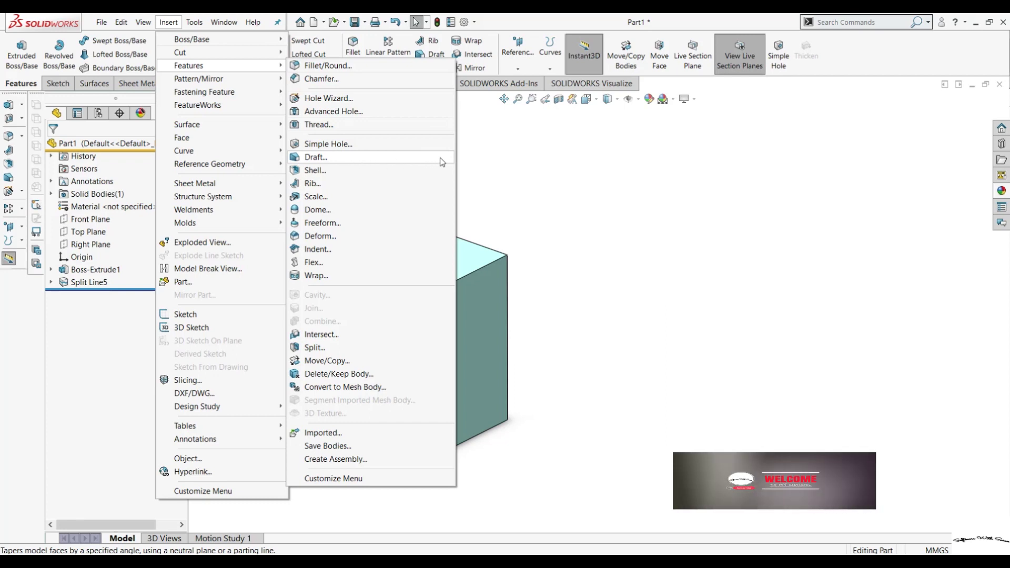
pyautogui.click(479, 162)
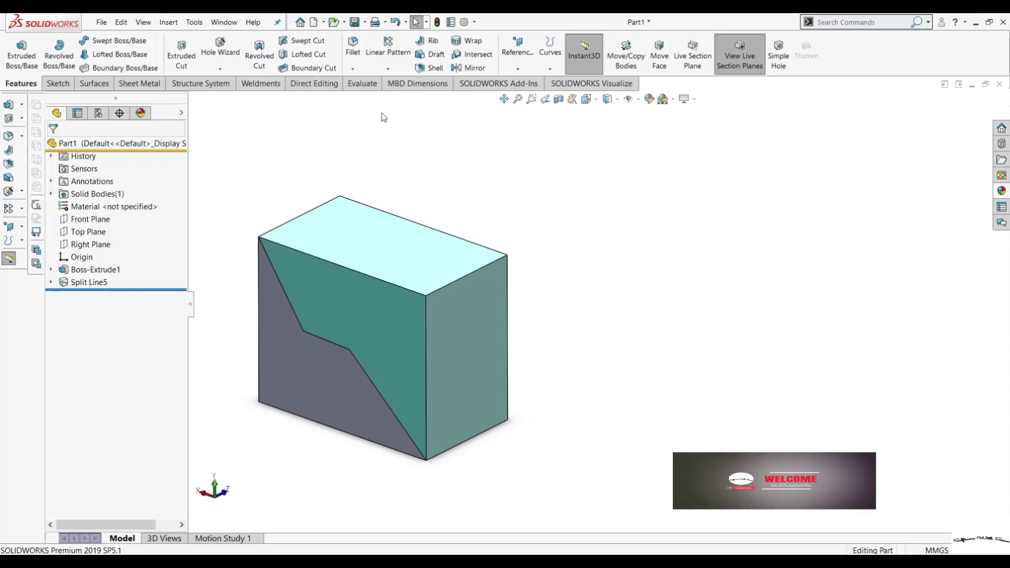
pyautogui.click(435, 54)
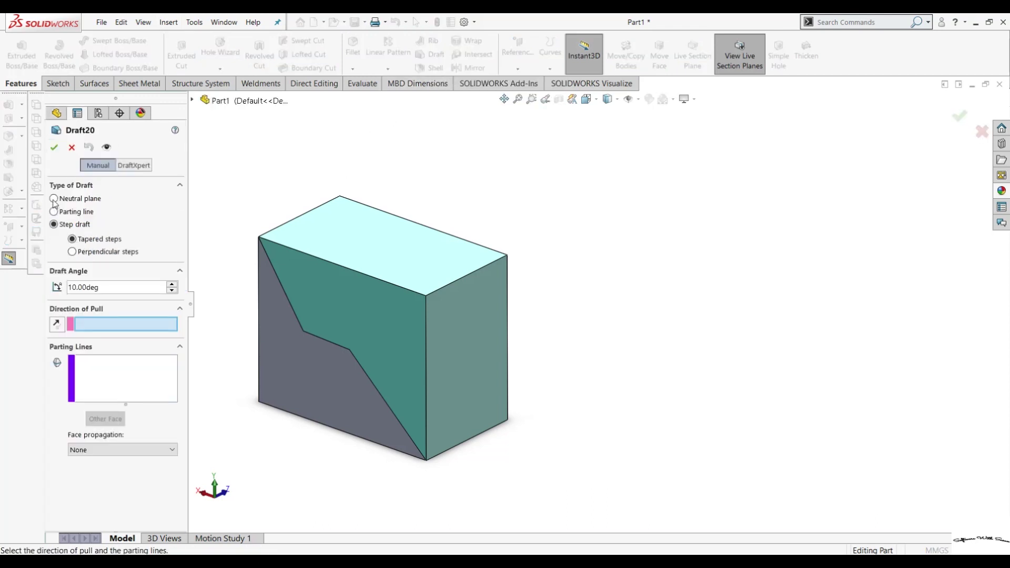
# Step: Set the draft type to Step draft with a 10° draft angle
pyautogui.click(54, 199)
pyautogui.click(54, 211)
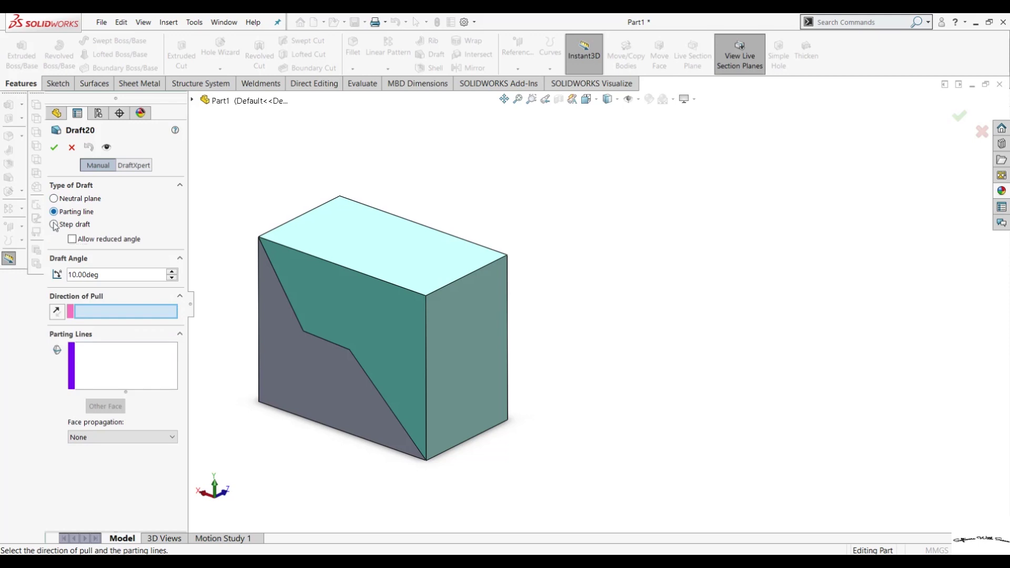
pyautogui.click(54, 224)
pyautogui.click(54, 225)
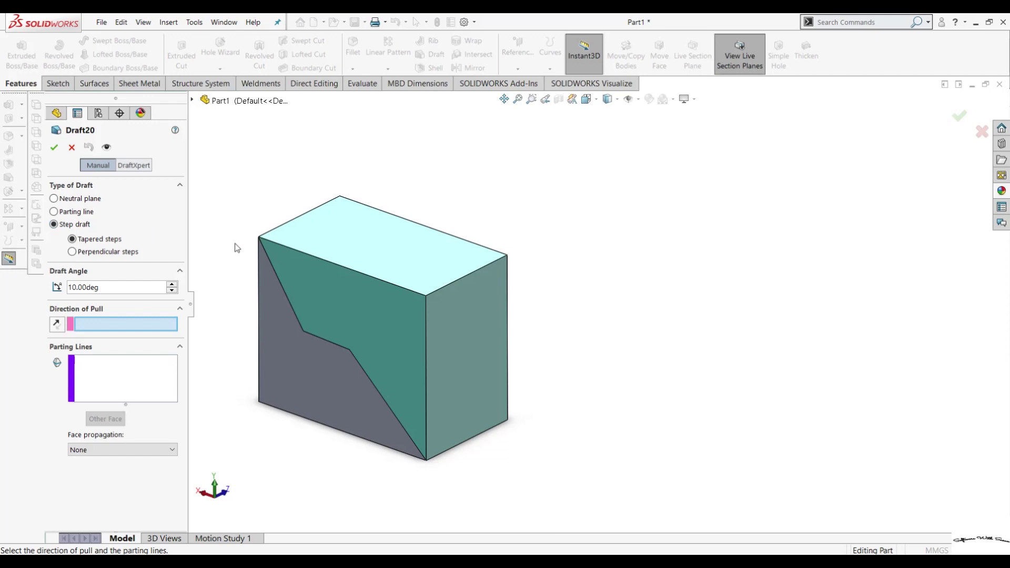
pyautogui.click(172, 285)
pyautogui.click(172, 284)
pyautogui.click(172, 291)
pyautogui.click(172, 290)
pyautogui.click(172, 290)
pyautogui.click(172, 291)
pyautogui.write('10')
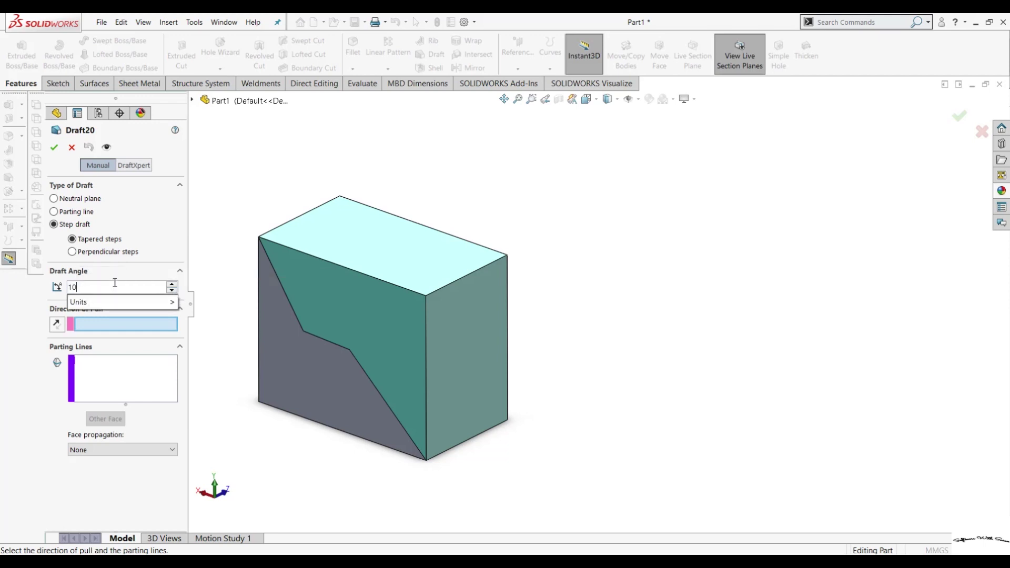
pyautogui.press('Return')
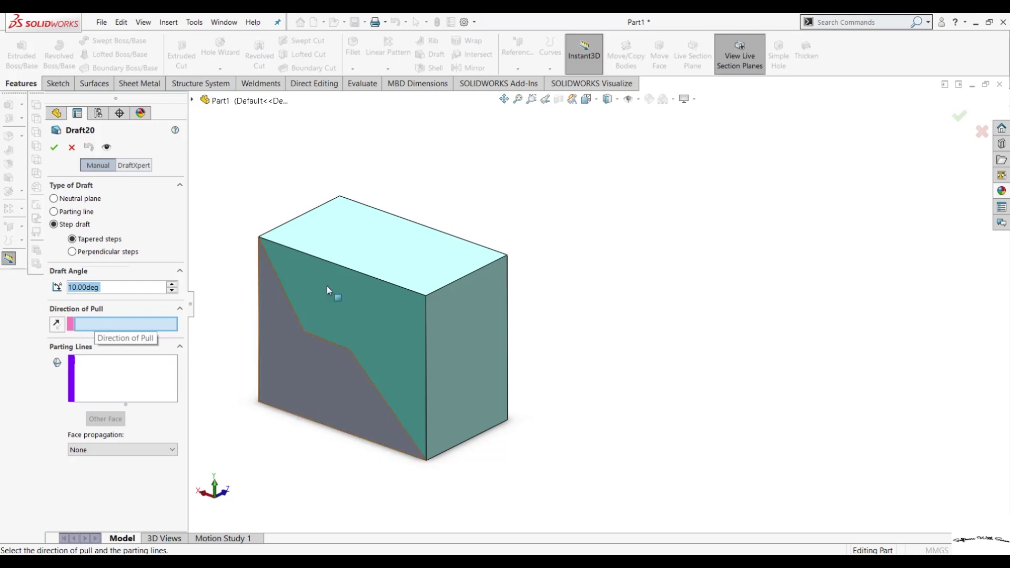
# Step: Pull from the top face with the lower right edge as parting line, and accept
pyautogui.click(435, 268)
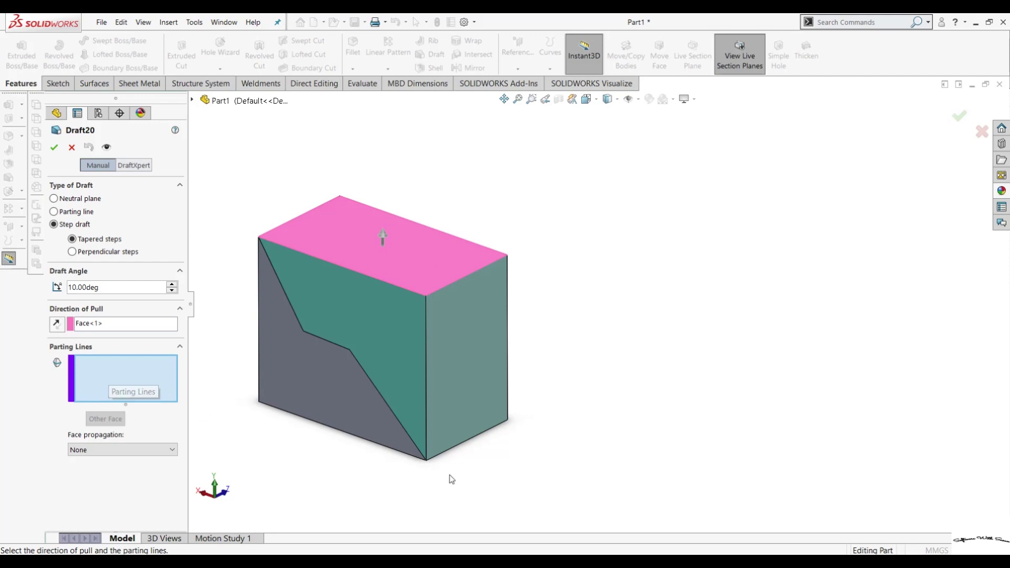
pyautogui.click(472, 438)
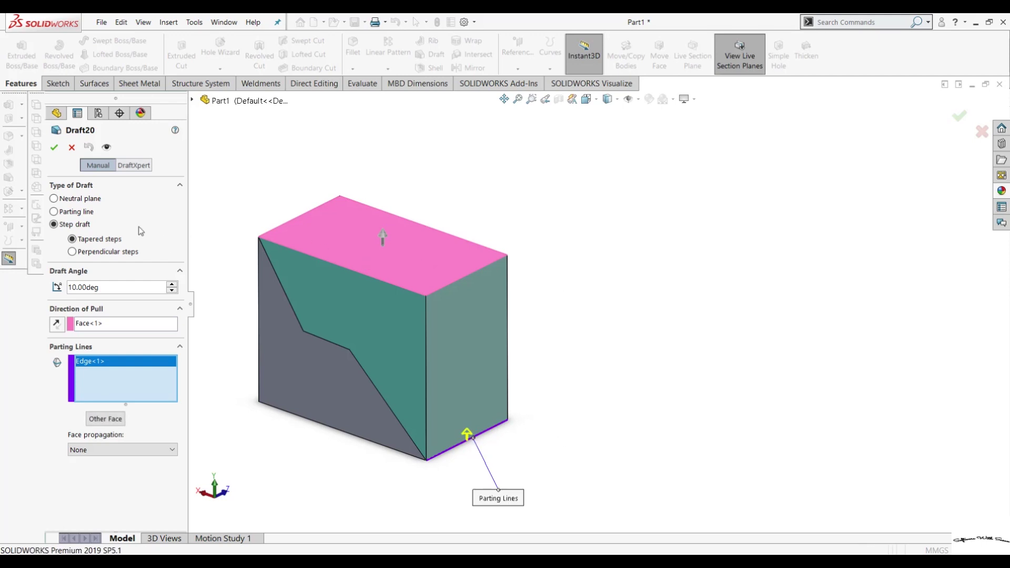
pyautogui.click(54, 147)
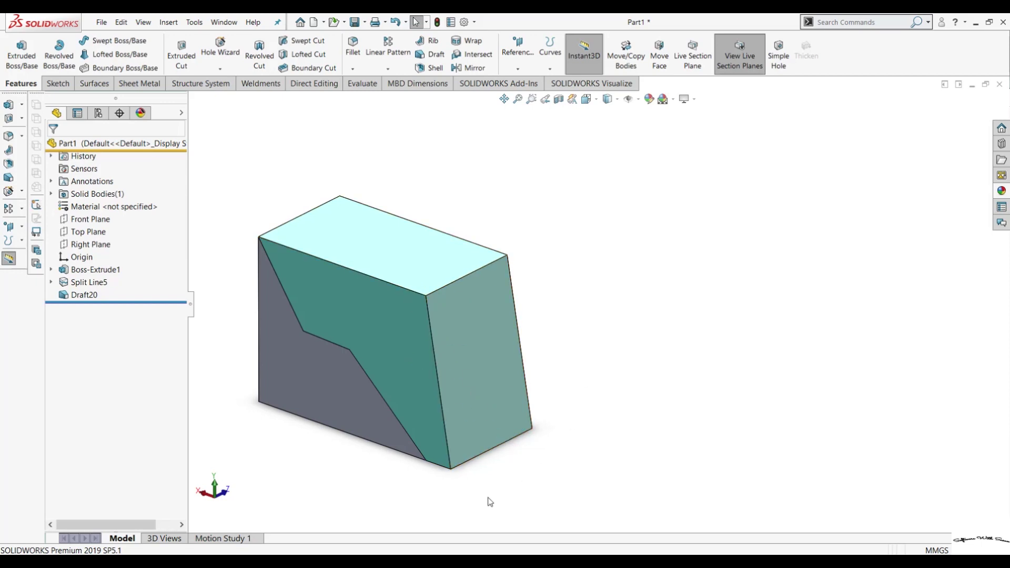
# Step: Inspect the split front face head-on with Normal To, then return to a 3D view
pyautogui.moveTo(489, 501)
pyautogui.mouseDown(button='middle')
pyautogui.moveTo(542, 455)
pyautogui.moveTo(529, 459)
pyautogui.mouseUp(button='middle')
pyautogui.click(453, 363)
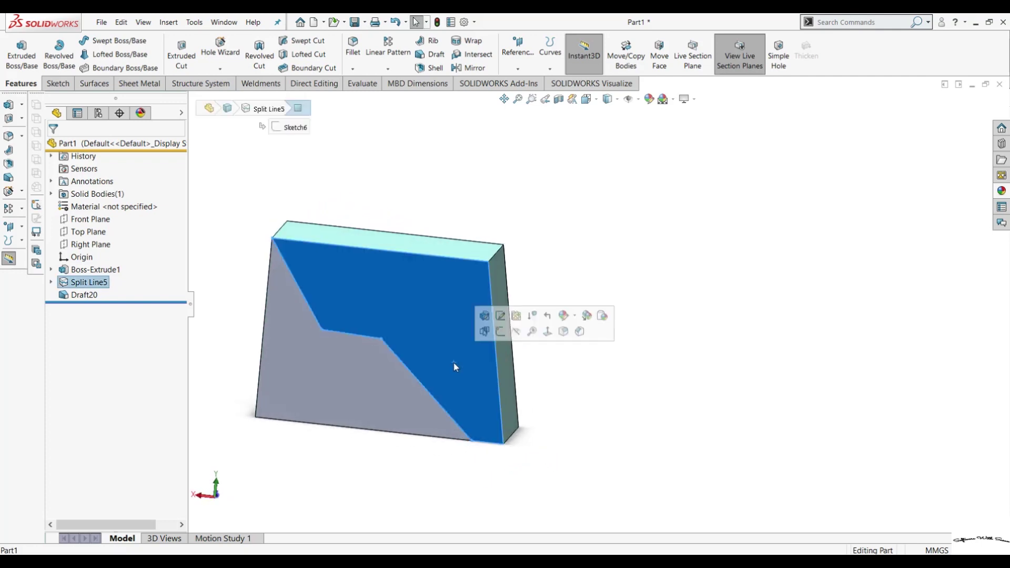
pyautogui.click(546, 332)
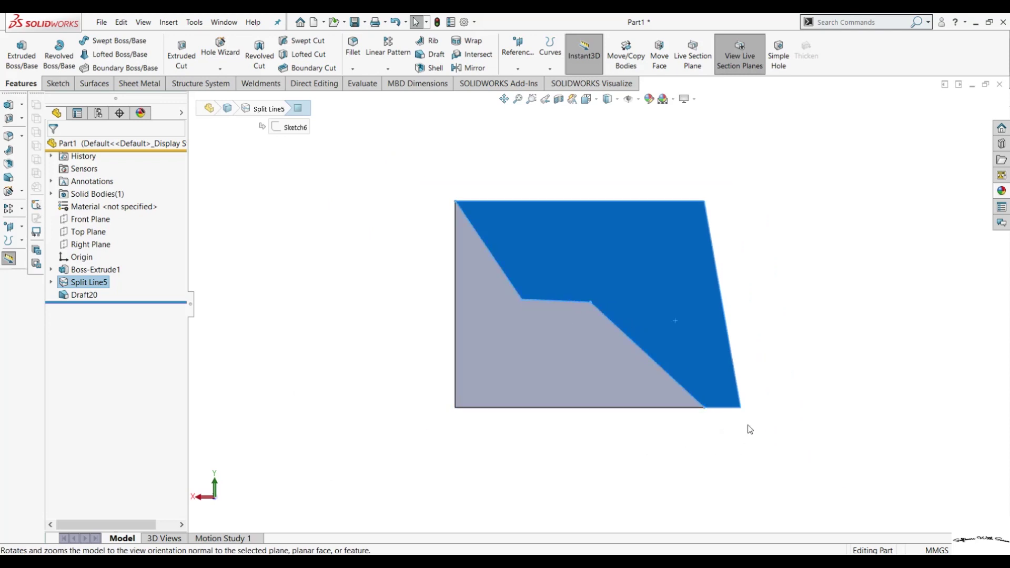
pyautogui.hotkey('ctrl', 'shift', 'z')
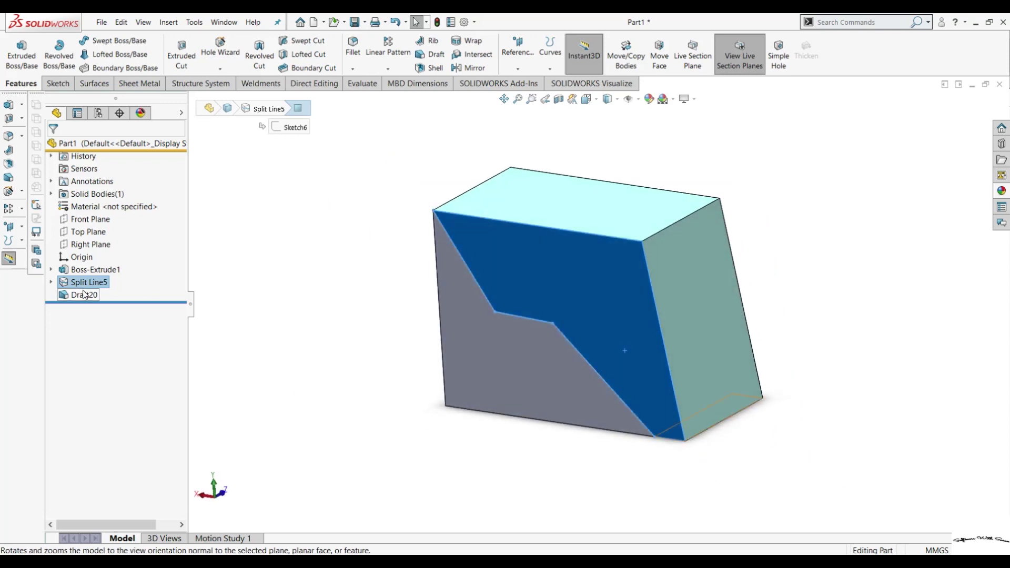
# Step: Edit Draft20 to reverse its pull direction and confirm the change
pyautogui.click(84, 294)
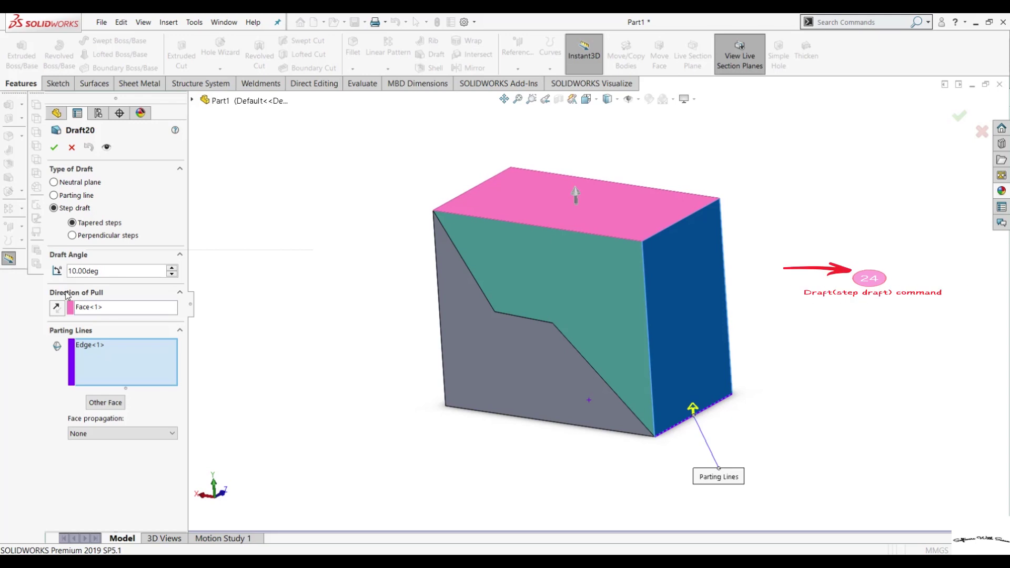
pyautogui.click(56, 310)
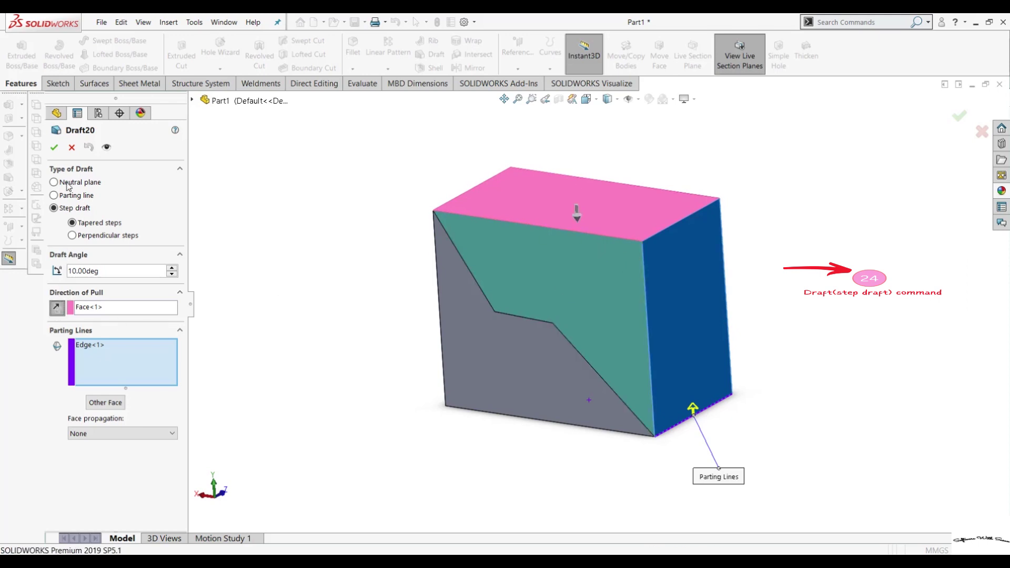
pyautogui.click(54, 147)
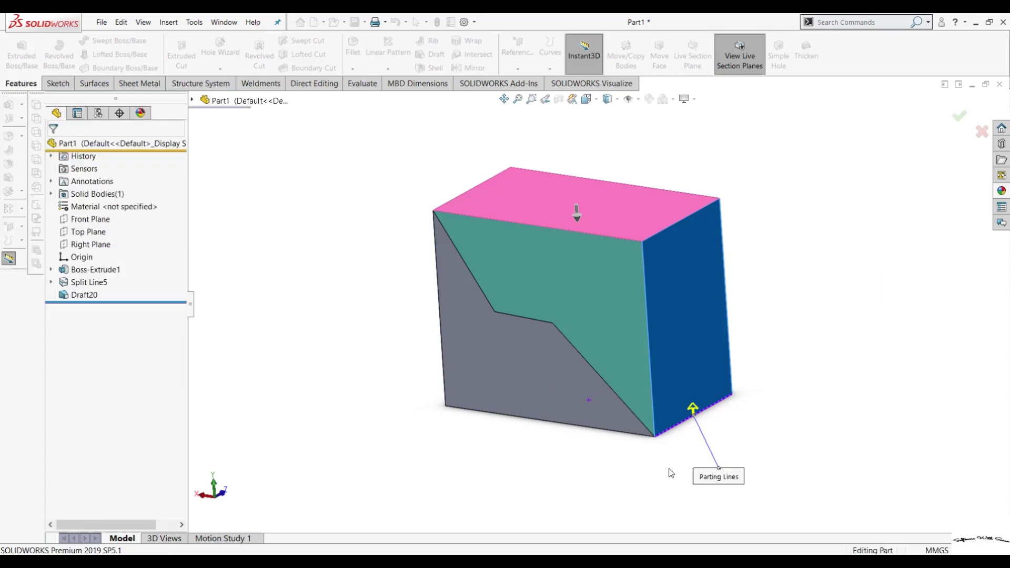
pyautogui.moveTo(671, 473)
pyautogui.mouseDown(button='middle')
pyautogui.moveTo(648, 448)
pyautogui.moveTo(656, 438)
pyautogui.moveTo(616, 472)
pyautogui.mouseUp(button='middle')
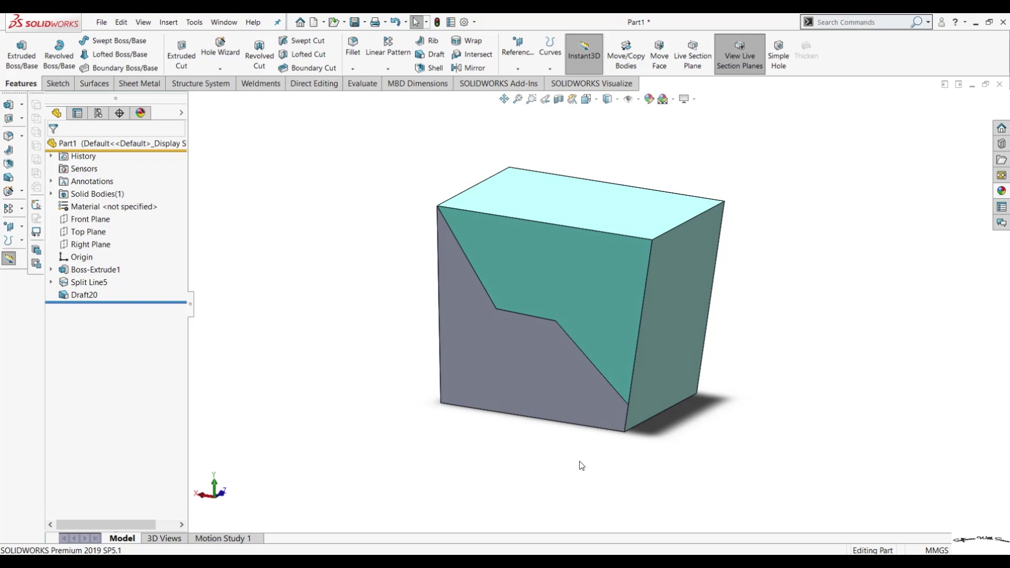
# Step: Delete Draft20 and orbit from isometric to show the zigzag split-line face
pyautogui.click(93, 295)
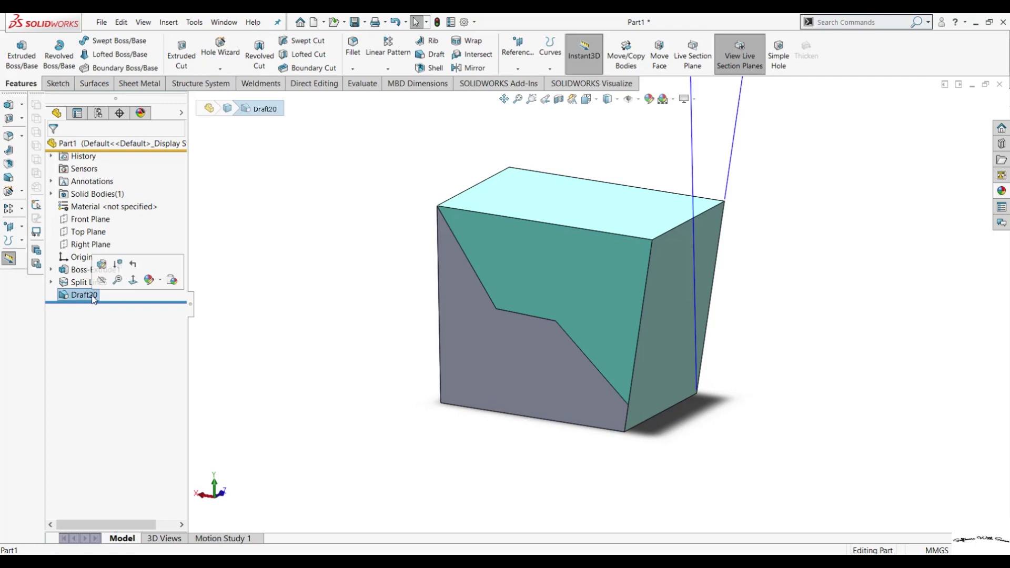
pyautogui.hotkey('ctrl', 'z')
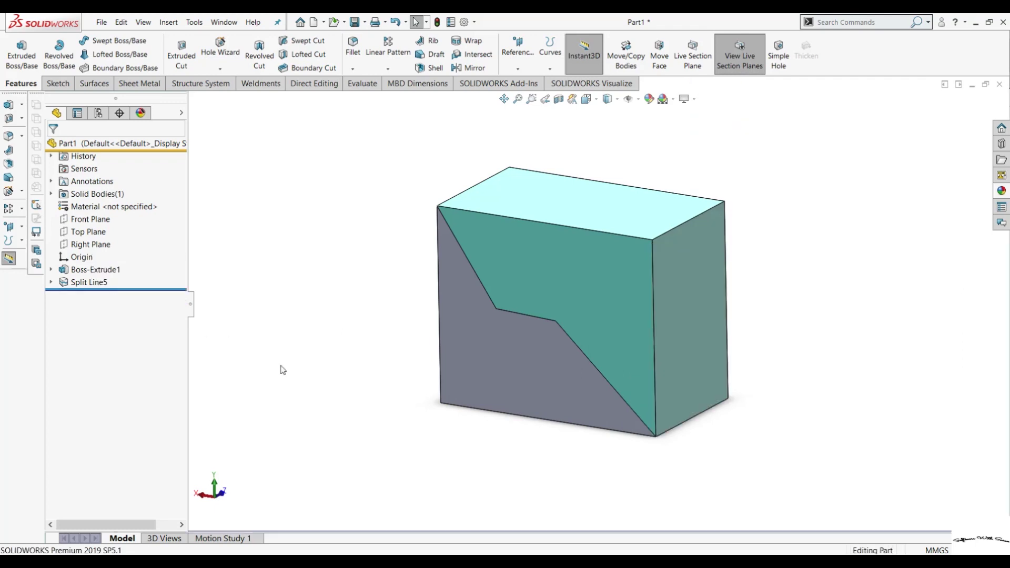
pyautogui.hotkey('ctrl', '7')
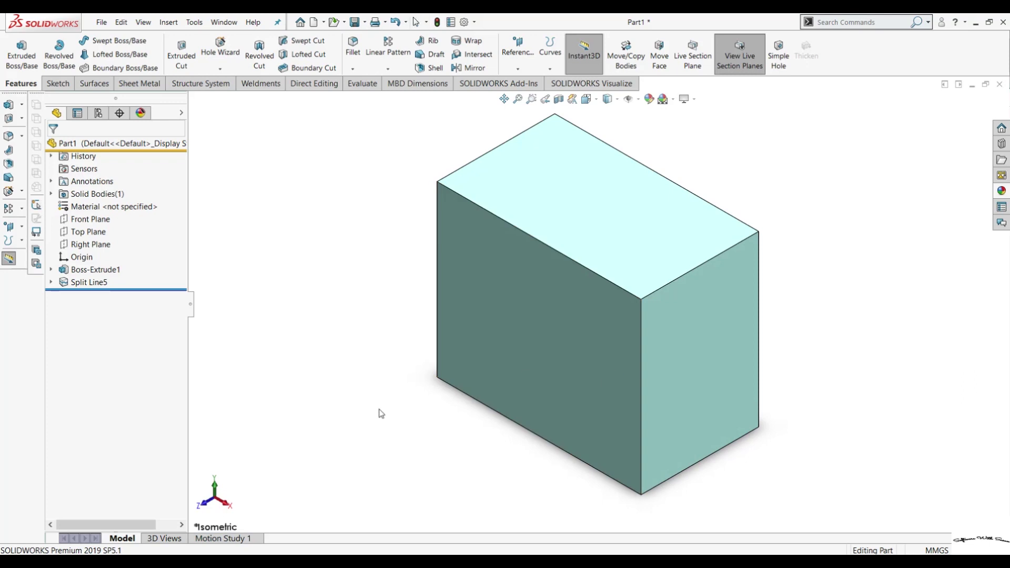
pyautogui.moveTo(379, 413)
pyautogui.mouseDown(button='middle')
pyautogui.moveTo(673, 316)
pyautogui.moveTo(608, 360)
pyautogui.mouseUp(button='middle')
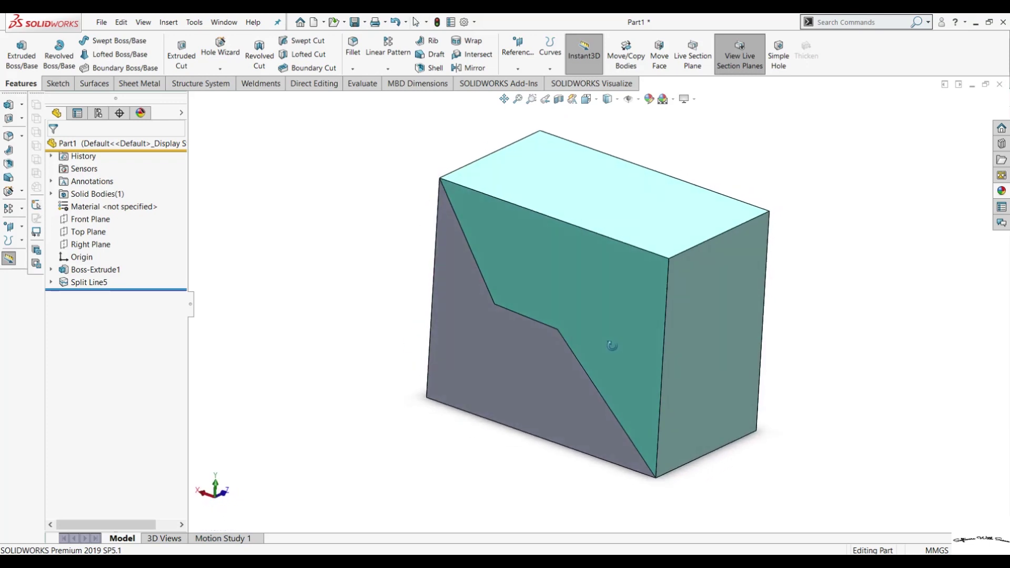
# Step: Add Draft21 pulling from the top face, with the upper, middle and lower split-line edges as parting lines
pyautogui.click(431, 57)
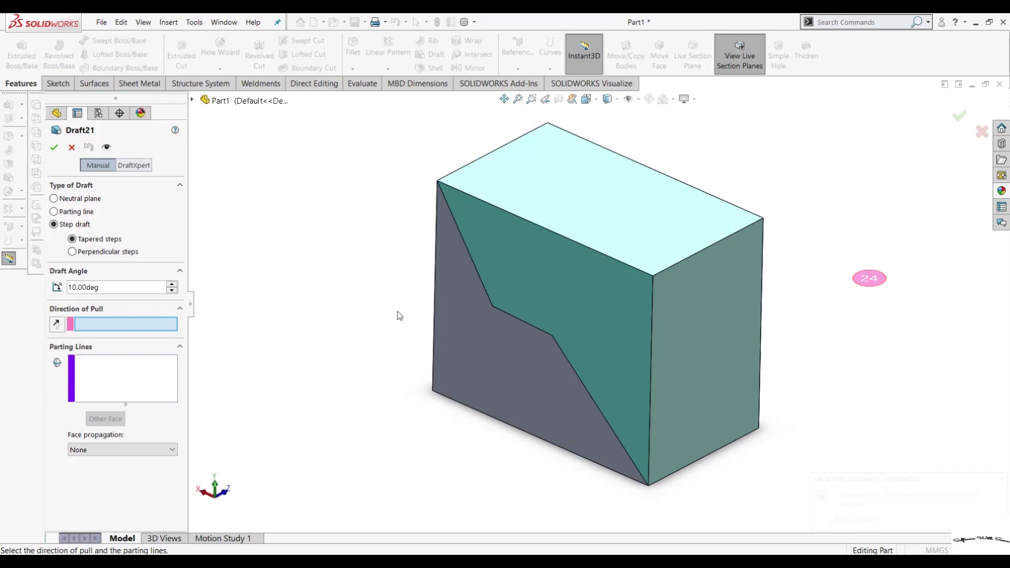
pyautogui.click(564, 216)
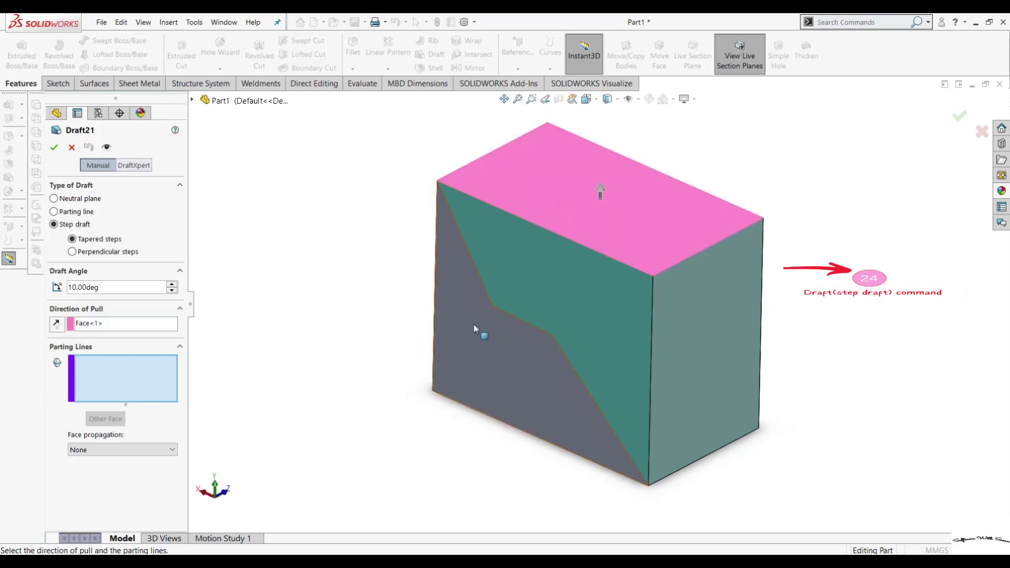
pyautogui.click(475, 267)
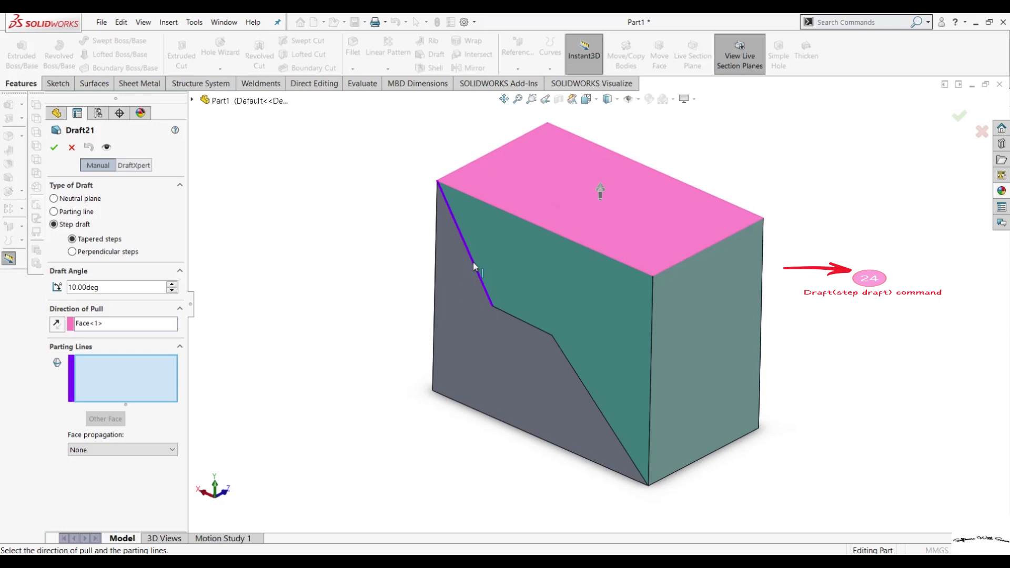
pyautogui.click(518, 321)
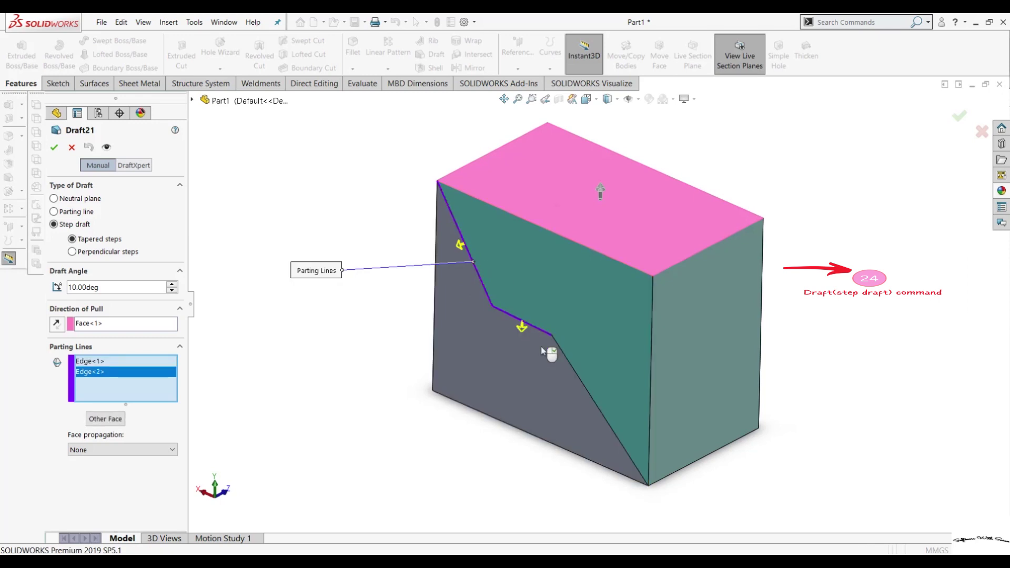
pyautogui.click(573, 368)
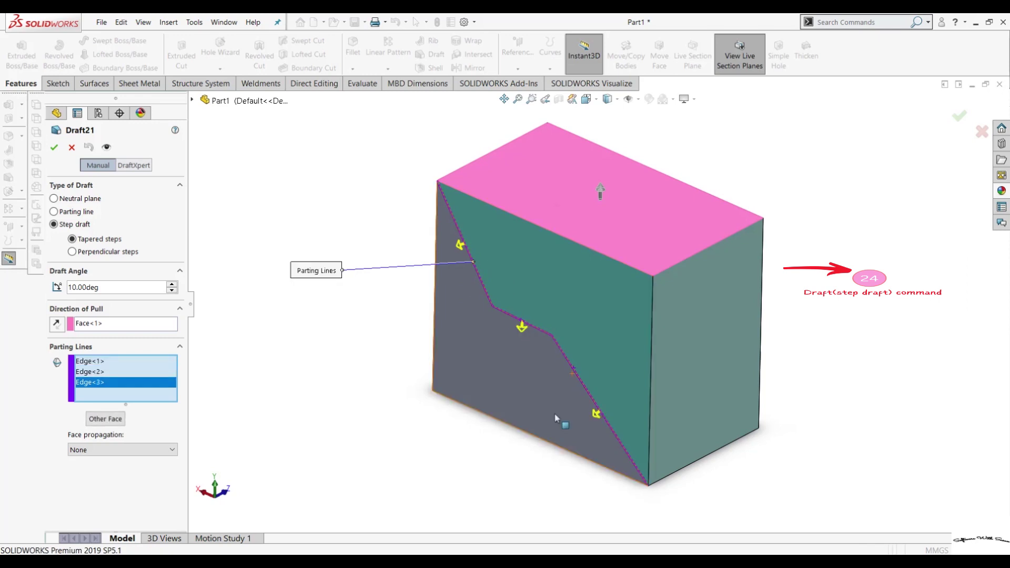
pyautogui.click(54, 147)
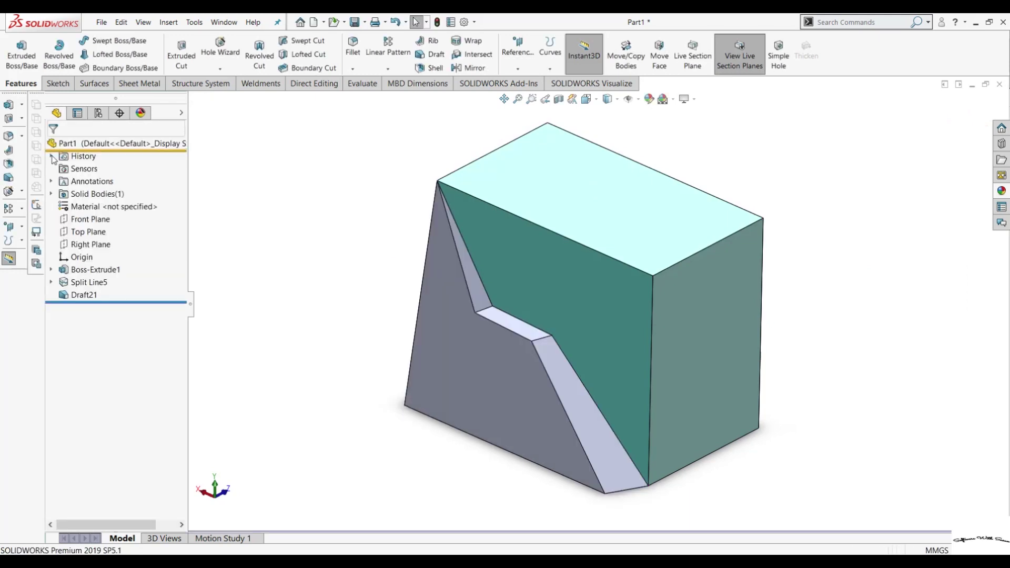
# Step: Edit Draft21 to Perpendicular steps and orbit to view the stepped ledge
pyautogui.moveTo(303, 363)
pyautogui.mouseDown(button='middle')
pyautogui.moveTo(329, 316)
pyautogui.moveTo(372, 323)
pyautogui.moveTo(367, 339)
pyautogui.moveTo(313, 327)
pyautogui.moveTo(289, 341)
pyautogui.moveTo(286, 356)
pyautogui.mouseUp(button='middle')
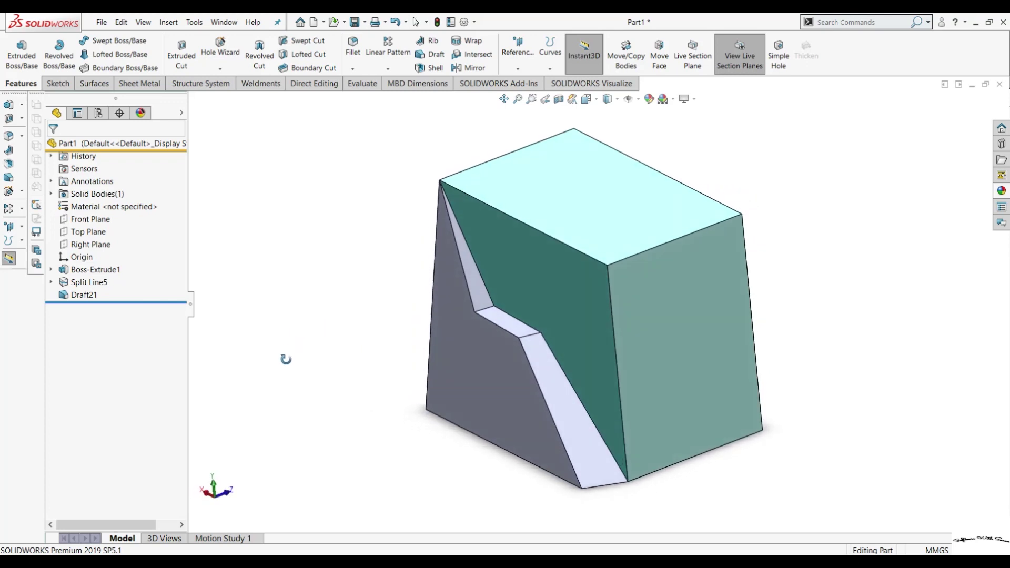
pyautogui.click(84, 294)
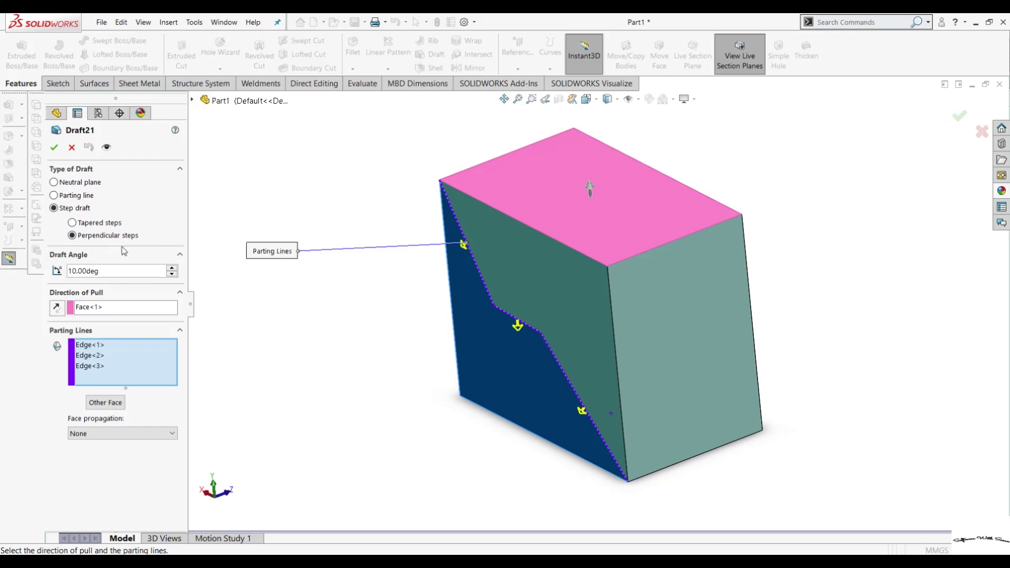
pyautogui.click(54, 146)
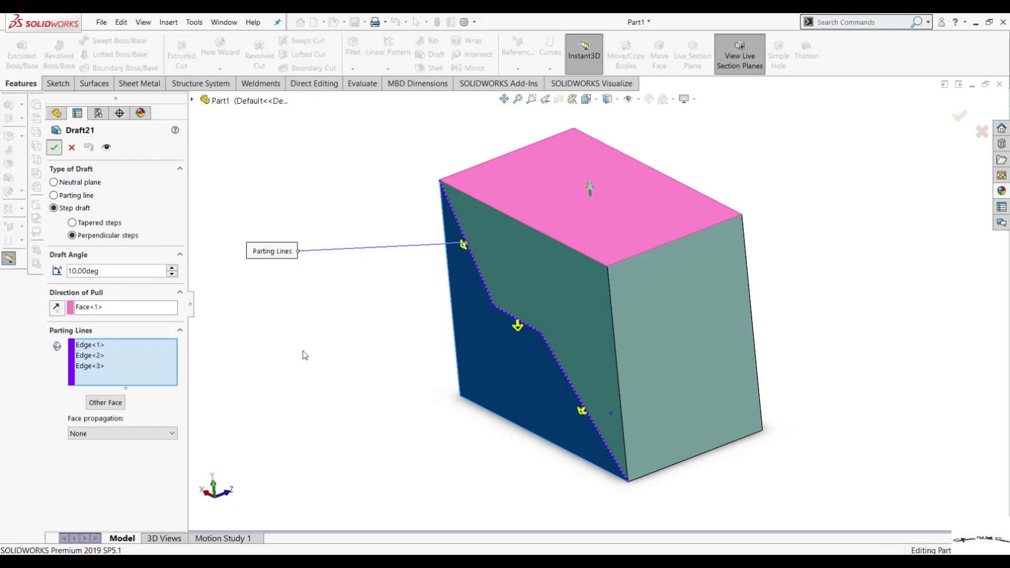
pyautogui.moveTo(311, 389)
pyautogui.mouseDown(button='middle')
pyautogui.moveTo(384, 370)
pyautogui.moveTo(367, 405)
pyautogui.moveTo(342, 402)
pyautogui.moveTo(332, 383)
pyautogui.moveTo(313, 420)
pyautogui.moveTo(340, 461)
pyautogui.mouseUp(button='middle')
pyautogui.moveTo(338, 399)
pyautogui.mouseDown(button='middle')
pyautogui.moveTo(349, 397)
pyautogui.moveTo(334, 402)
pyautogui.moveTo(342, 419)
pyautogui.mouseUp(button='middle')
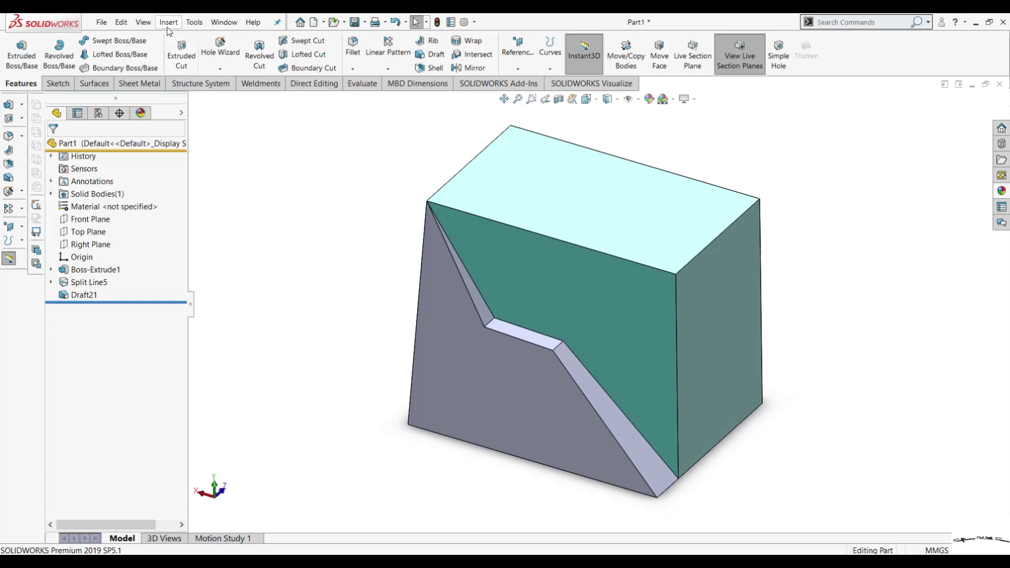
# Step: Run Draft Analysis at 33° with the top face as direction of pull
pyautogui.click(144, 25)
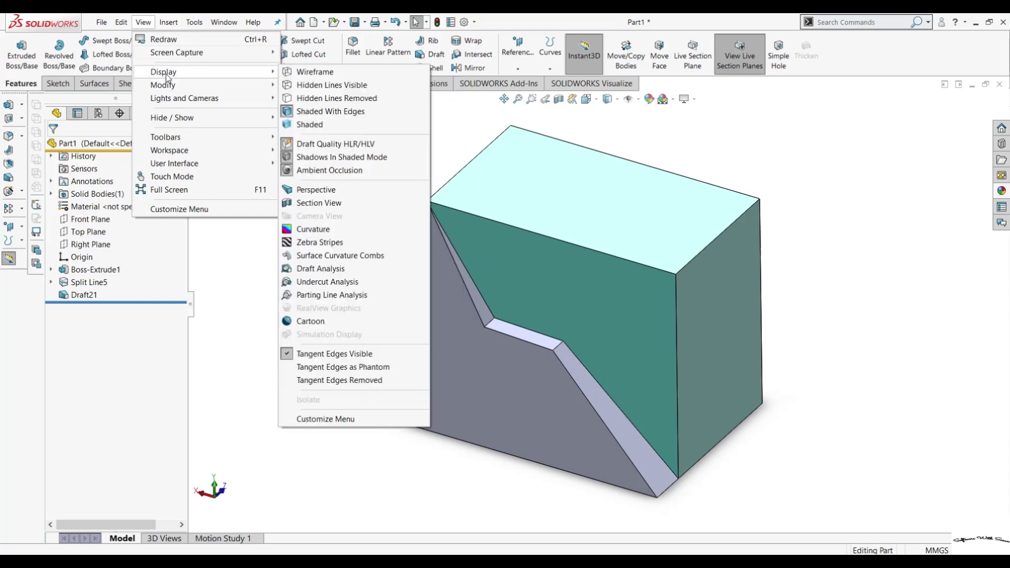
pyautogui.moveTo(163, 72)
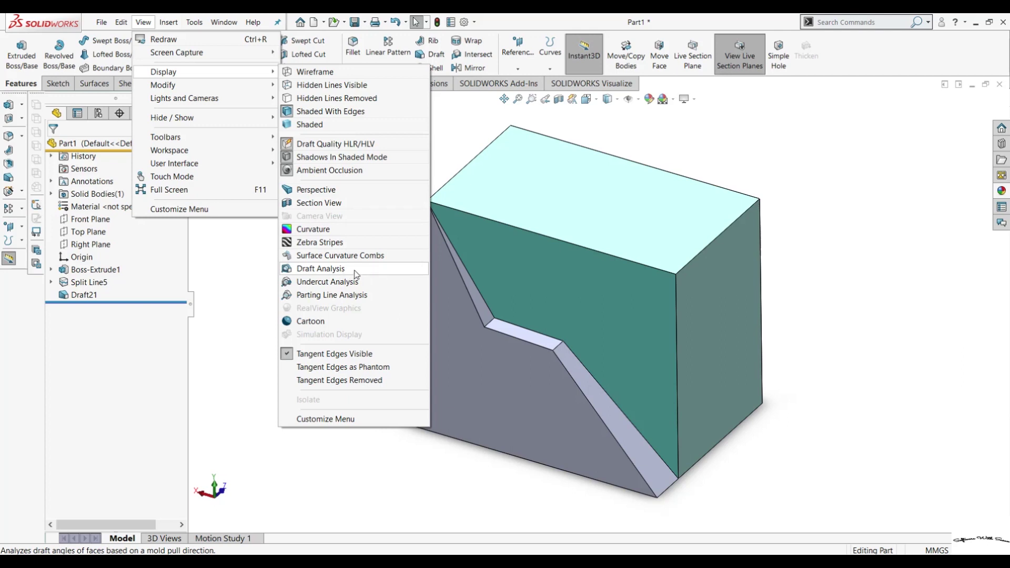
pyautogui.click(377, 269)
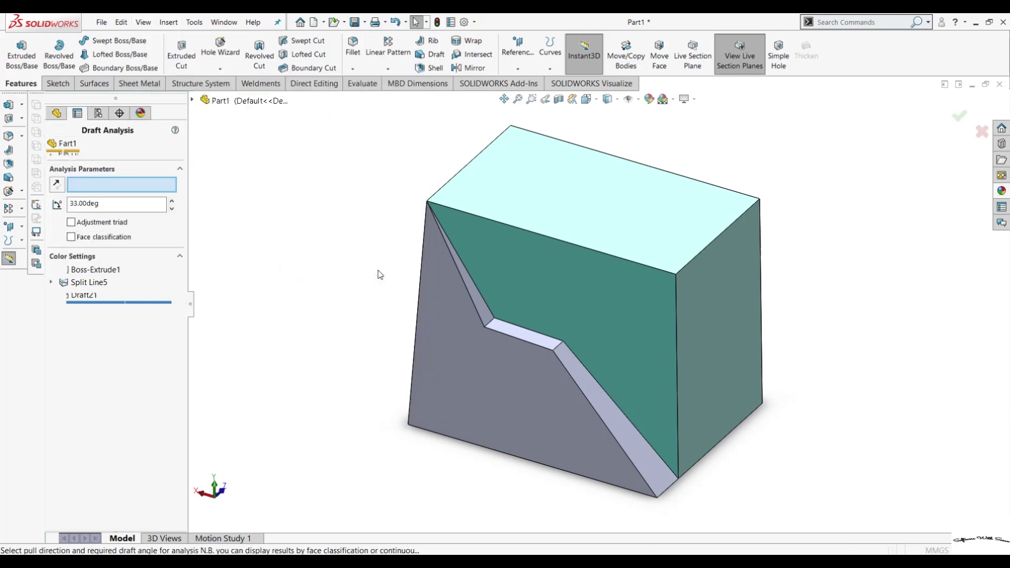
pyautogui.click(562, 217)
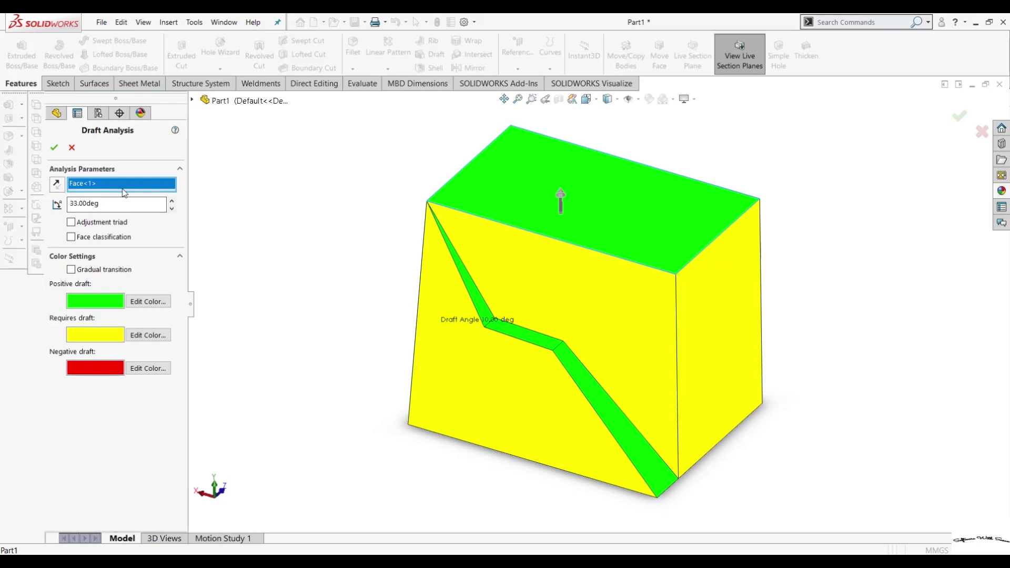
pyautogui.click(55, 149)
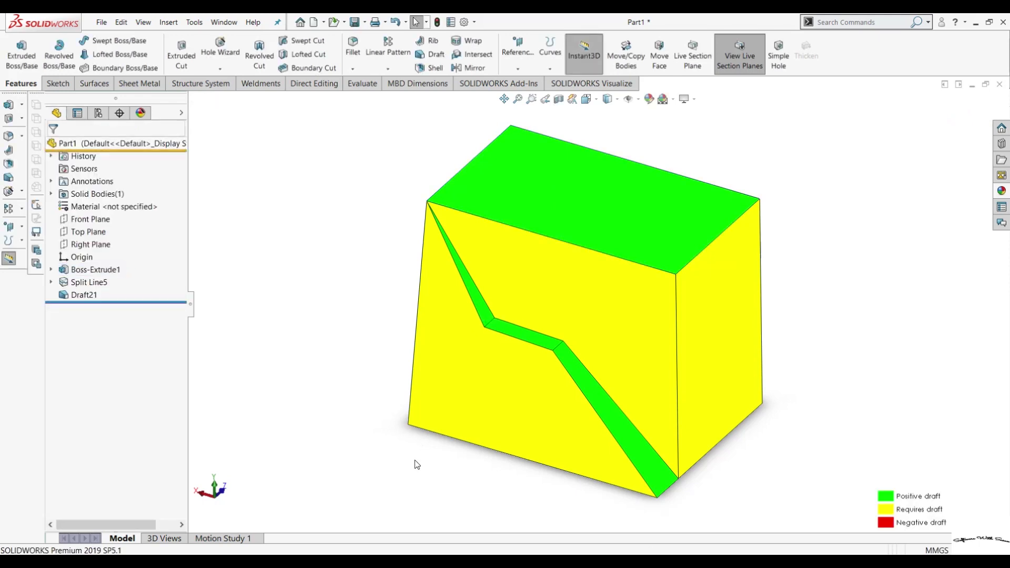
# Step: Review the analysis colours from several sides, then toggle Draft Analysis off
pyautogui.moveTo(417, 464)
pyautogui.mouseDown(button='middle')
pyautogui.moveTo(391, 465)
pyautogui.moveTo(410, 495)
pyautogui.mouseUp(button='middle')
pyautogui.moveTo(409, 496)
pyautogui.mouseDown(button='middle')
pyautogui.moveTo(379, 357)
pyautogui.moveTo(376, 408)
pyautogui.moveTo(559, 383)
pyautogui.moveTo(838, 377)
pyautogui.moveTo(839, 463)
pyautogui.mouseUp(button='middle')
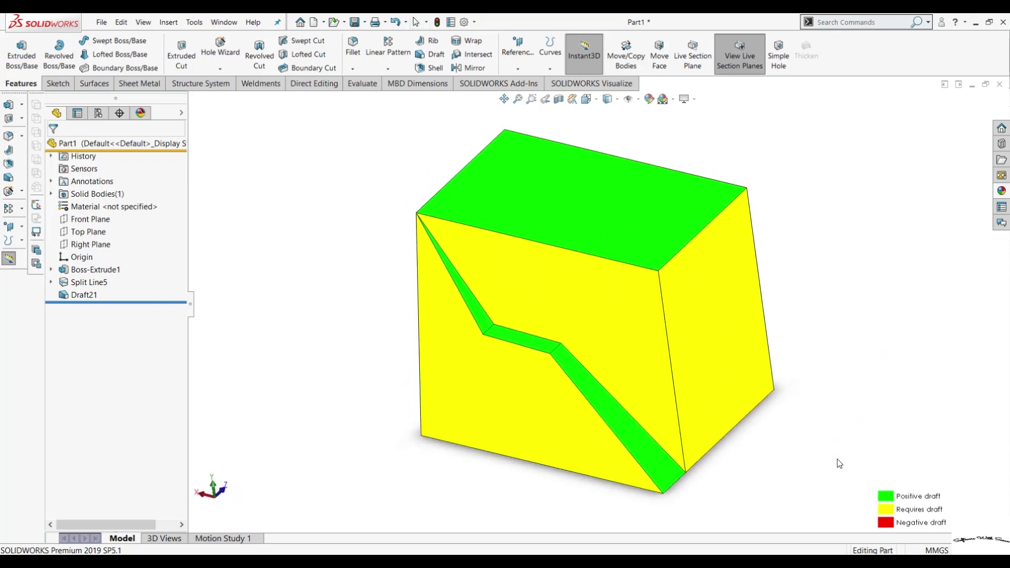
pyautogui.click(144, 23)
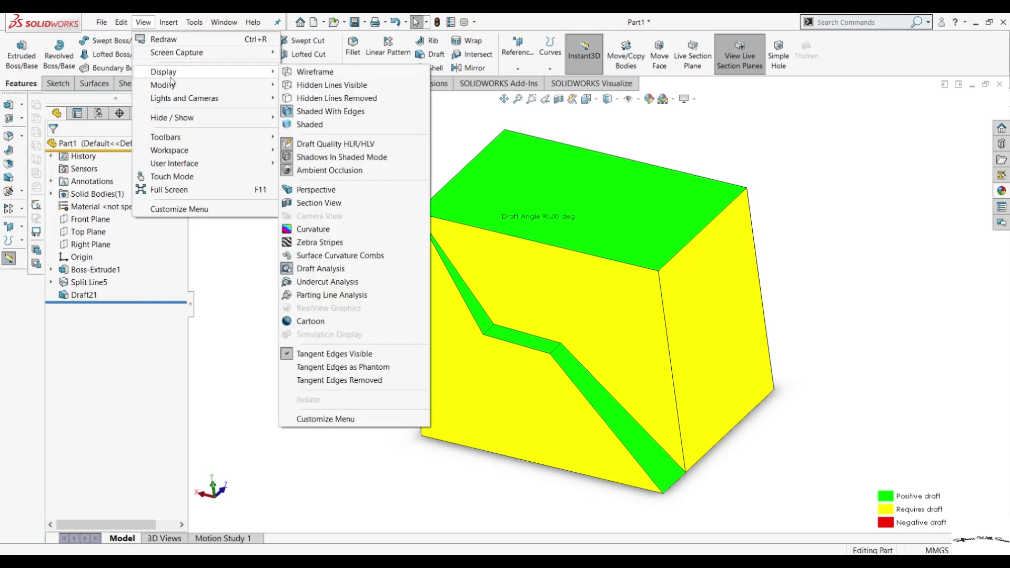
pyautogui.moveTo(163, 72)
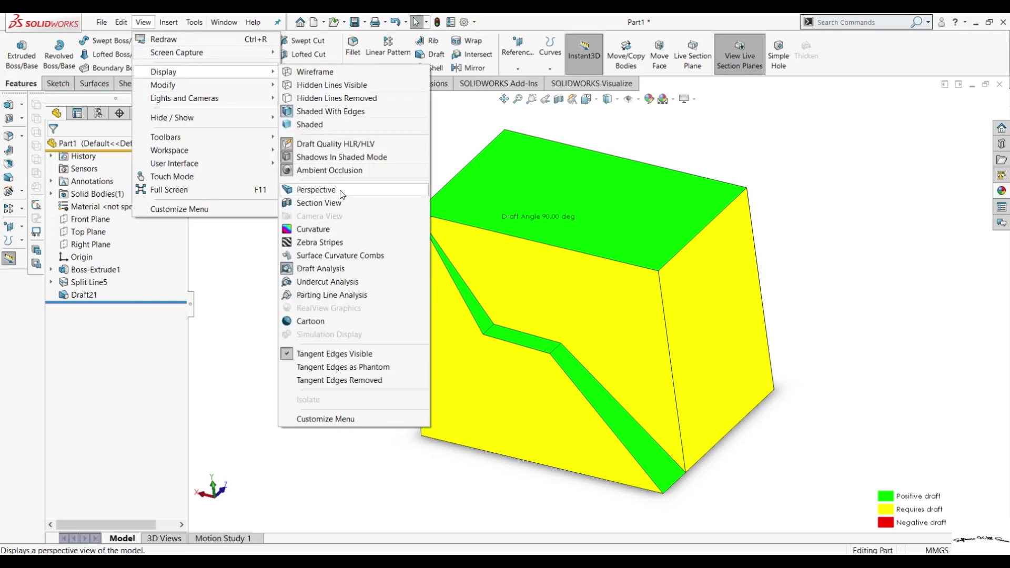
pyautogui.click(326, 269)
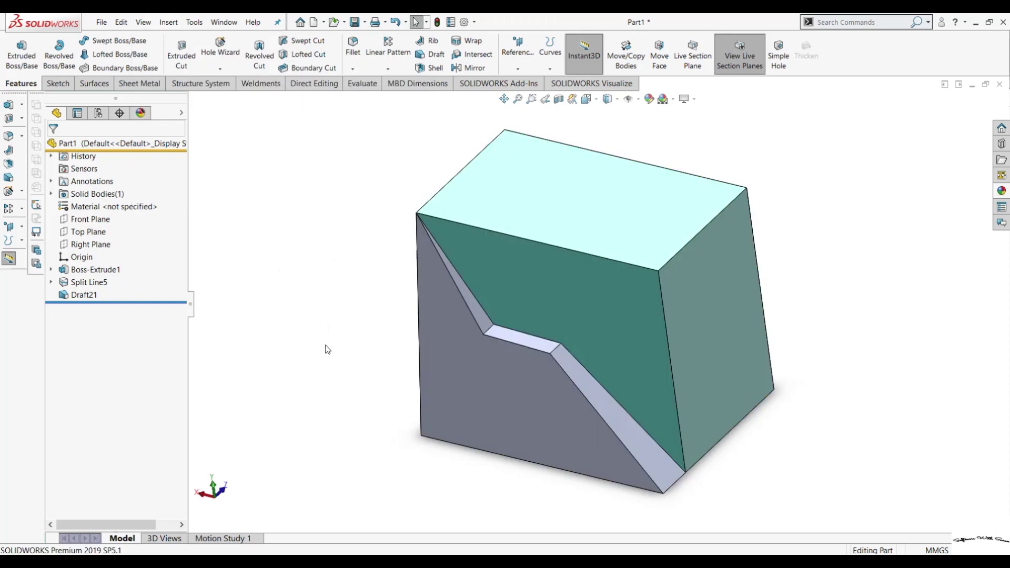
pyautogui.moveTo(327, 349)
pyautogui.mouseDown(button='middle')
pyautogui.moveTo(334, 327)
pyautogui.moveTo(334, 344)
pyautogui.mouseUp(button='middle')
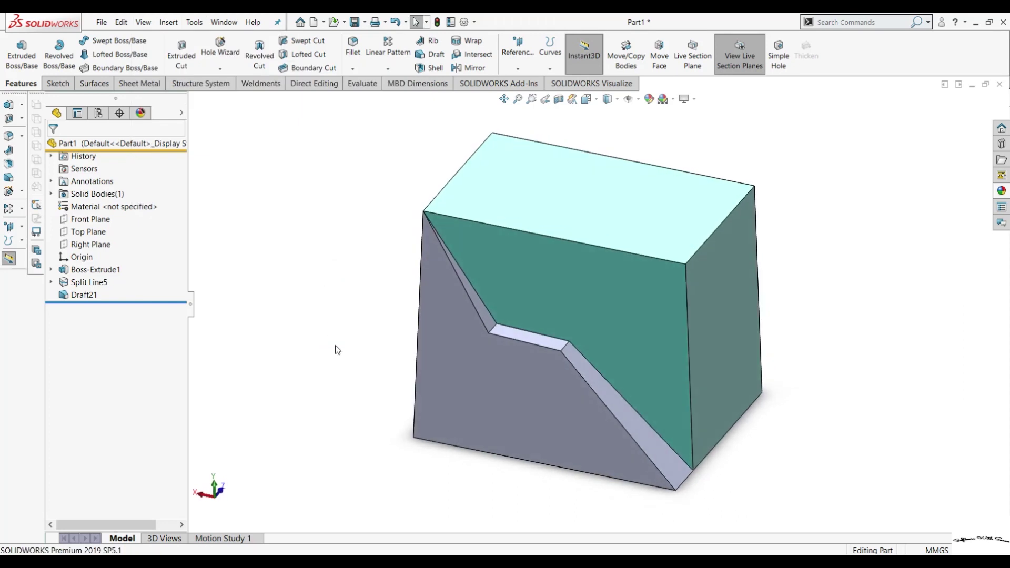